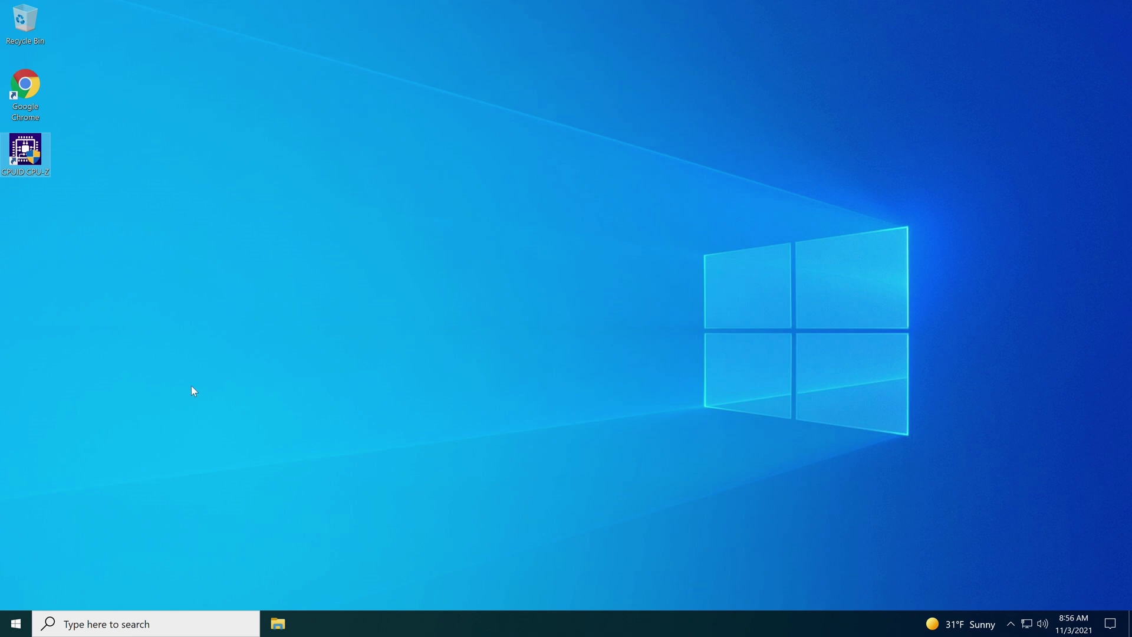
Step: Restart Windows 10 from the Start menu's power options to boot into the UEFI setup
{"action": "left_click", "coordinate": [10, 634]}
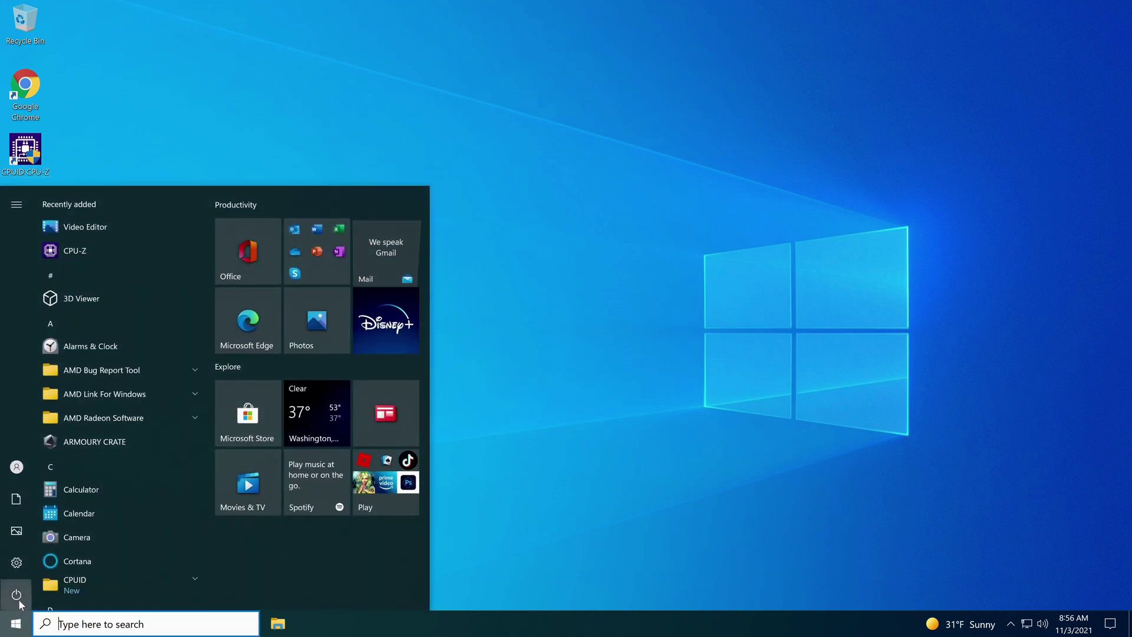
{"action": "left_click", "coordinate": [16, 595]}
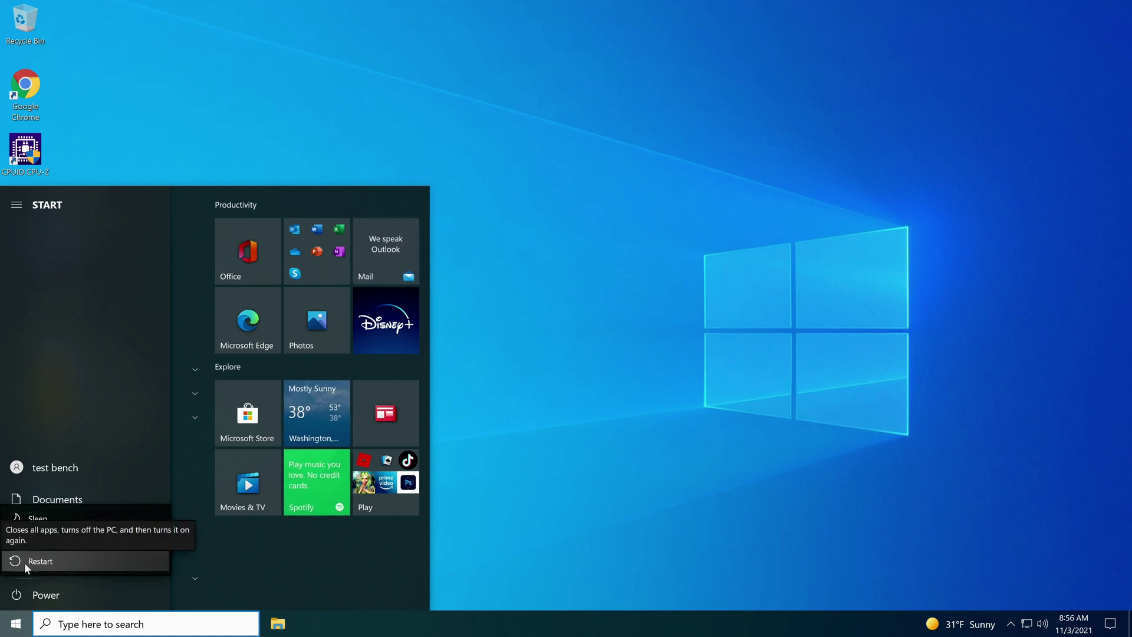
{"action": "left_click", "coordinate": [24, 562]}
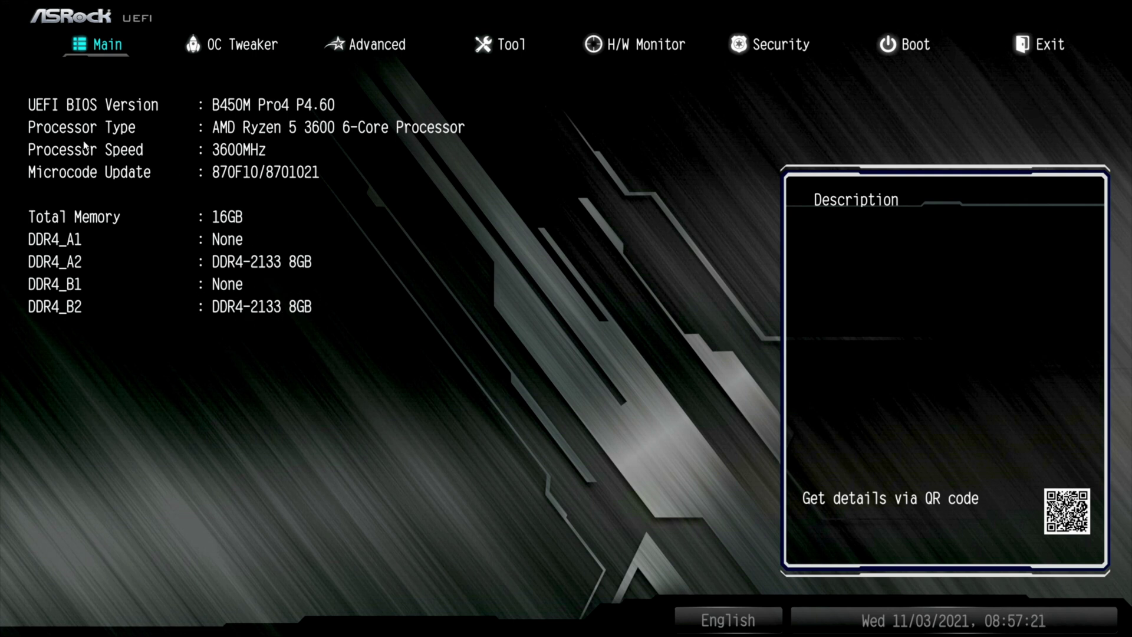
Step: Show the OC Tweaker page, with XMP, DDR4-2133 frequency and 1.200V voltage on Auto
{"action": "left_click", "coordinate": [244, 50]}
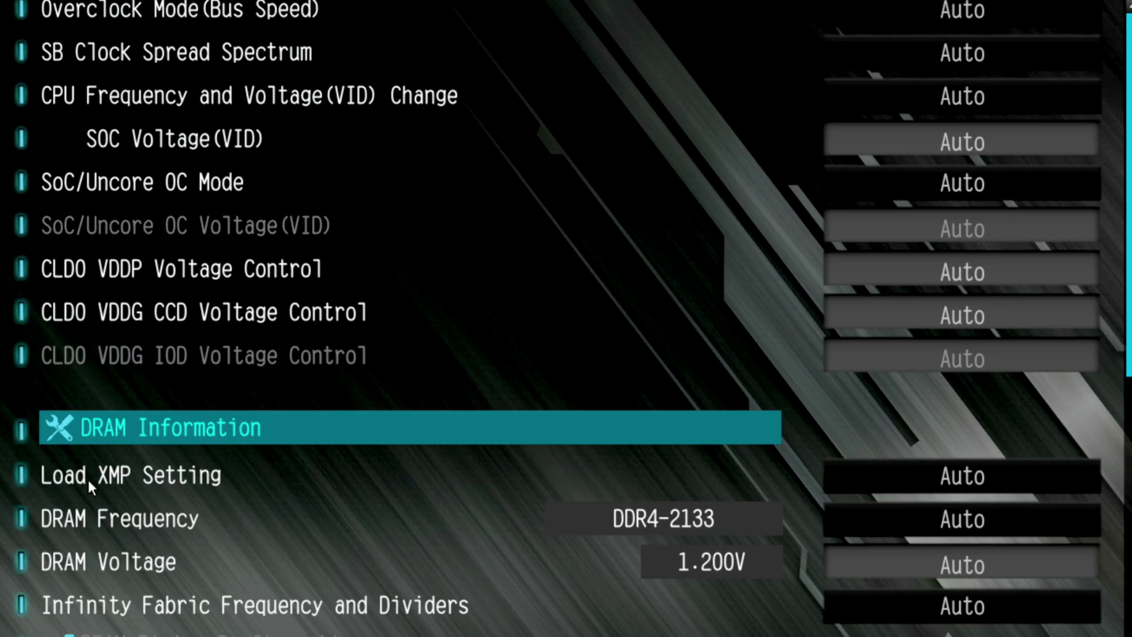
{"action": "double_click", "coordinate": [75, 427]}
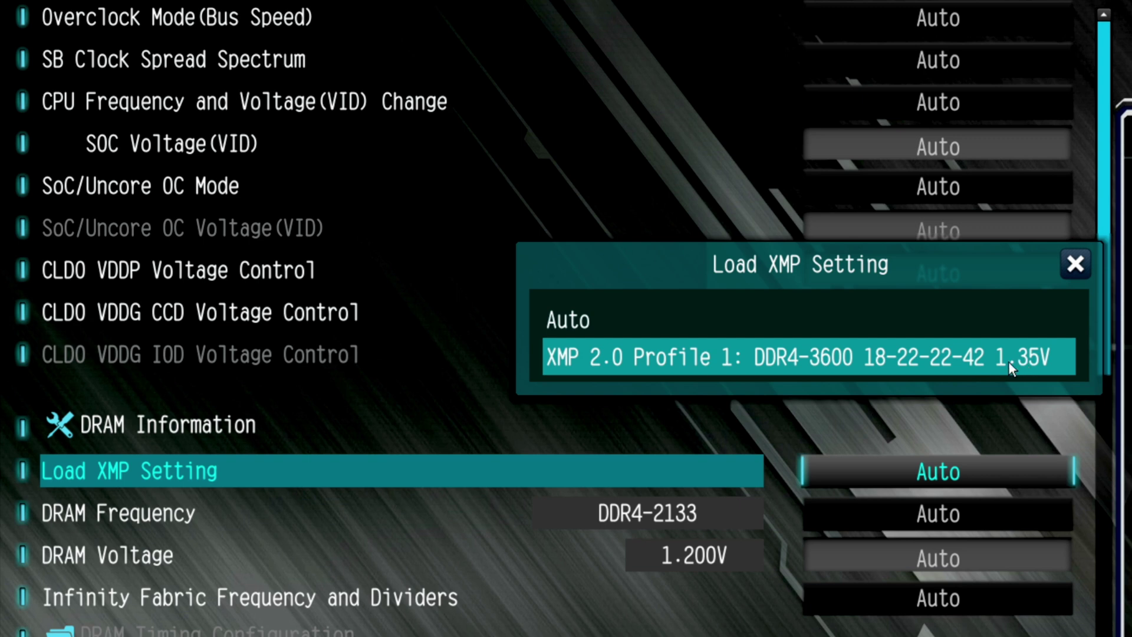
{"action": "left_click", "coordinate": [793, 358]}
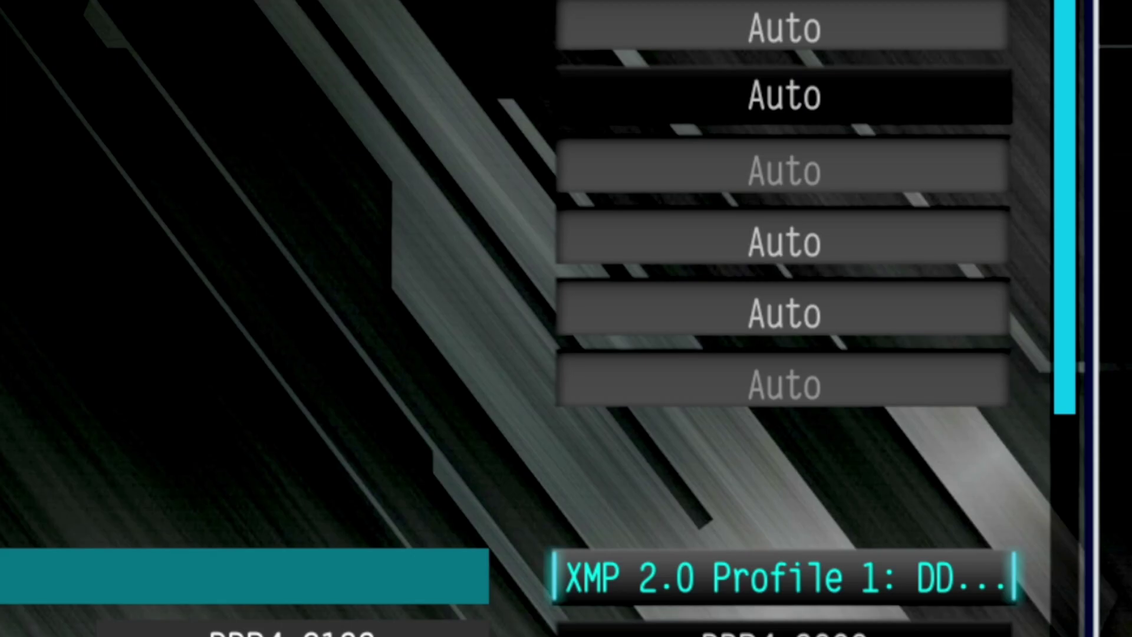
Step: Save the XMP settings with Save Changes and Exit, rebooting to the Windows desktop
{"action": "key", "text": "F10"}
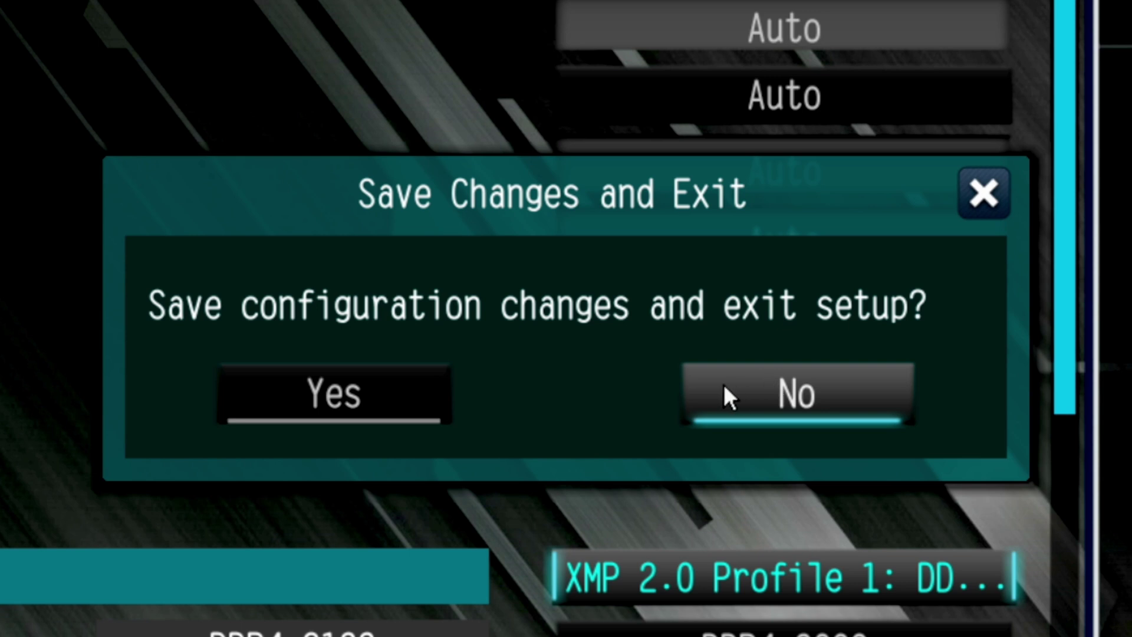
{"action": "left_click", "coordinate": [751, 409]}
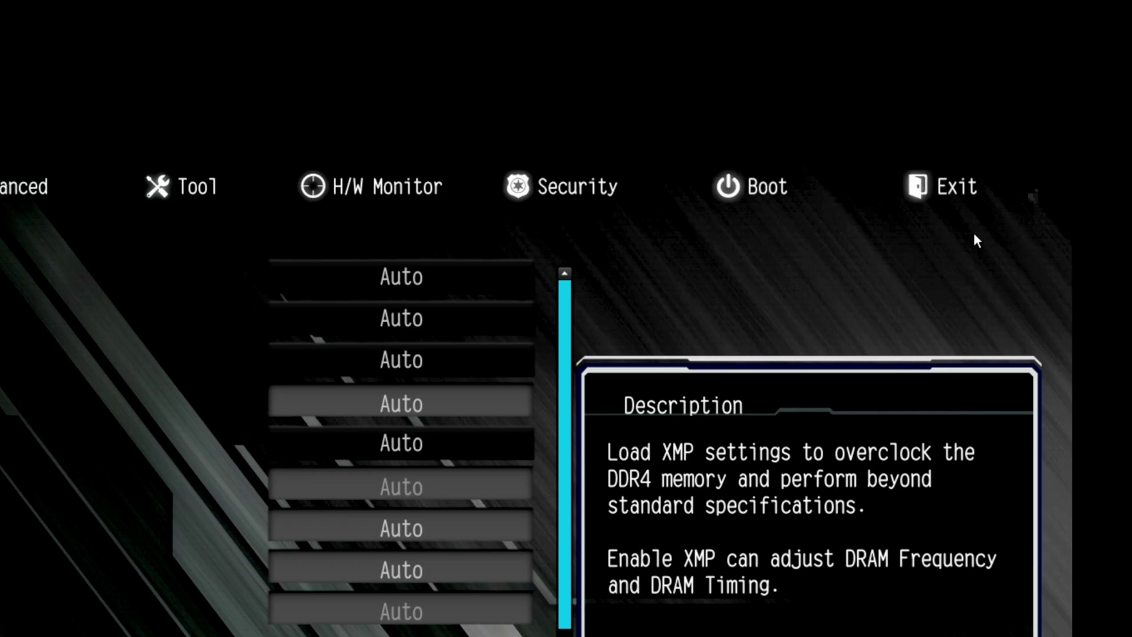
{"action": "left_click", "coordinate": [946, 181]}
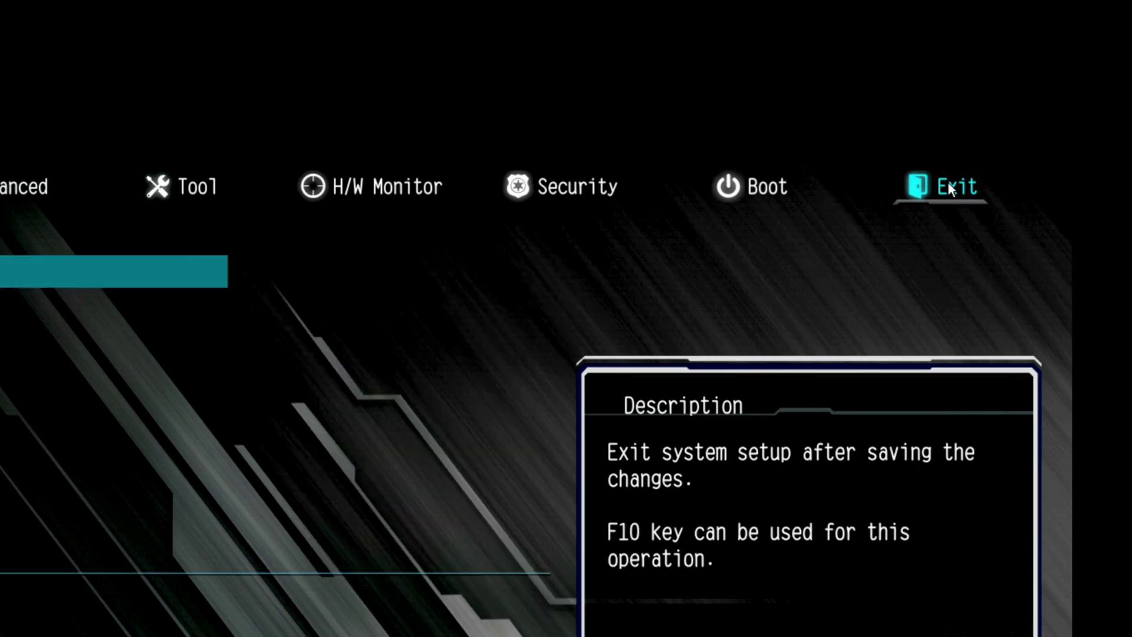
{"action": "left_click", "coordinate": [214, 49]}
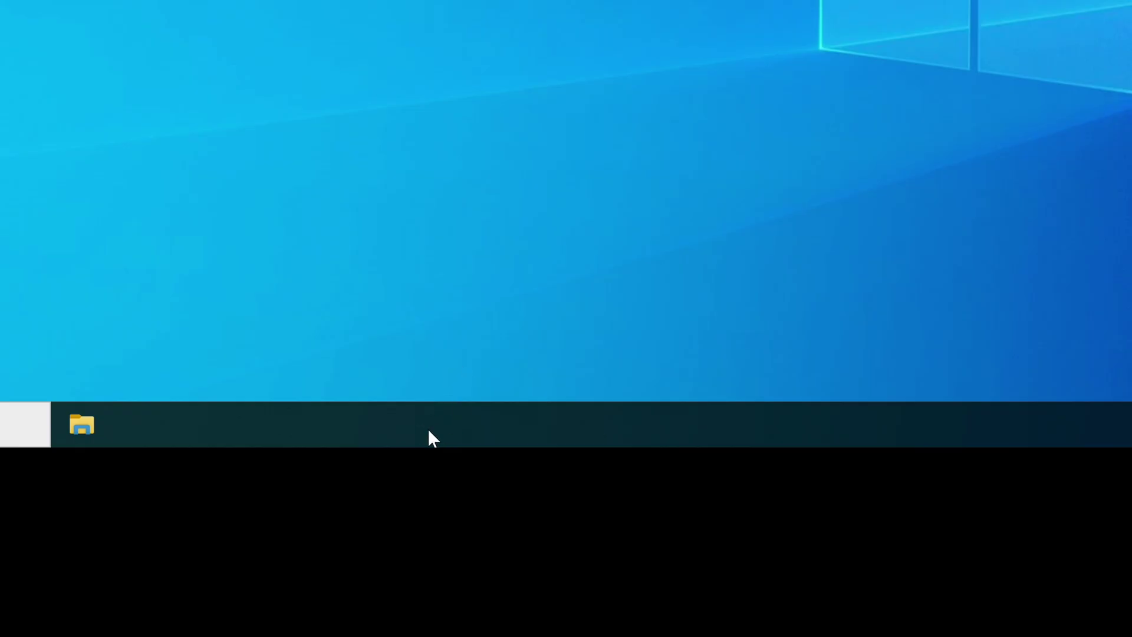
Step: Open Task Manager's Memory performance view to check the RAM speed
{"action": "right_click", "coordinate": [428, 431]}
{"action": "left_click", "coordinate": [505, 329]}
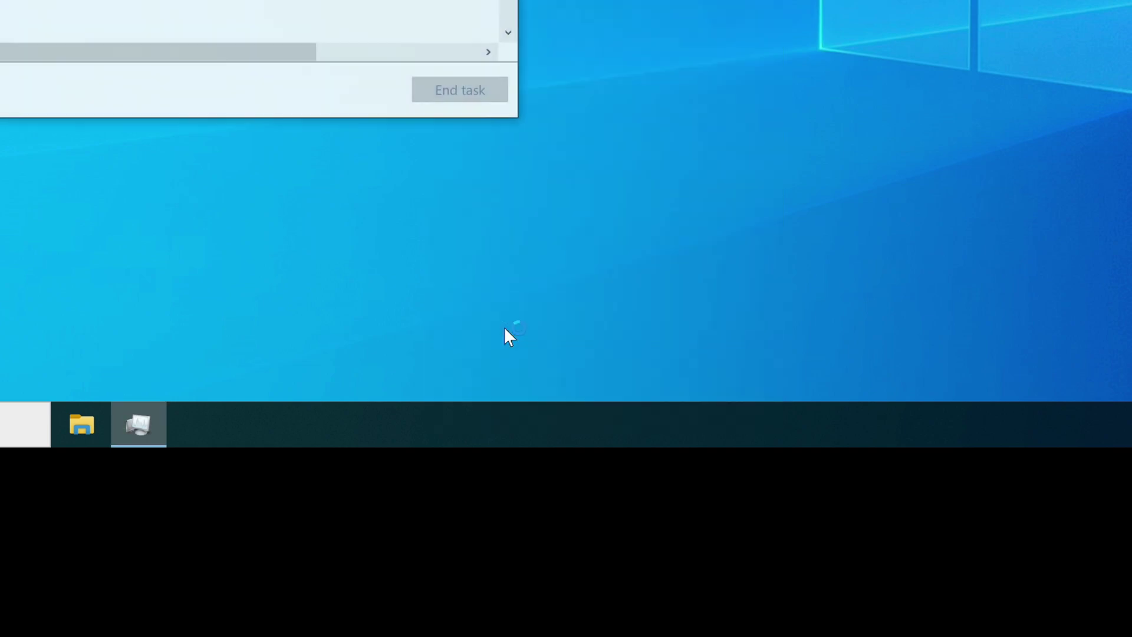
{"action": "left_click", "coordinate": [382, 93]}
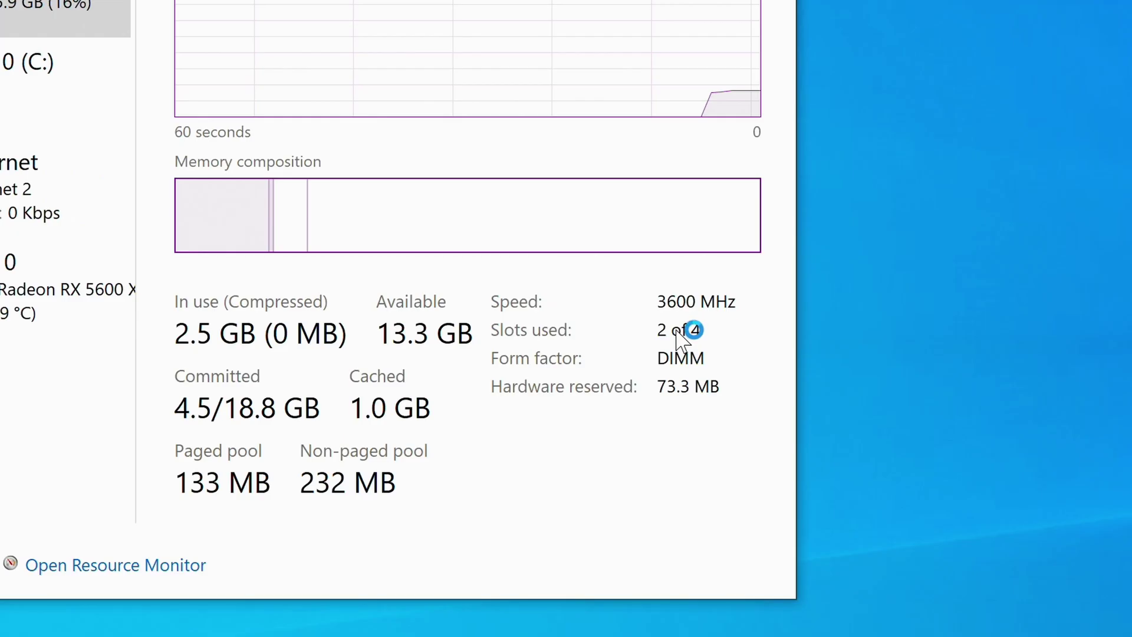
{"action": "mouse_move", "coordinate": [913, 477]}
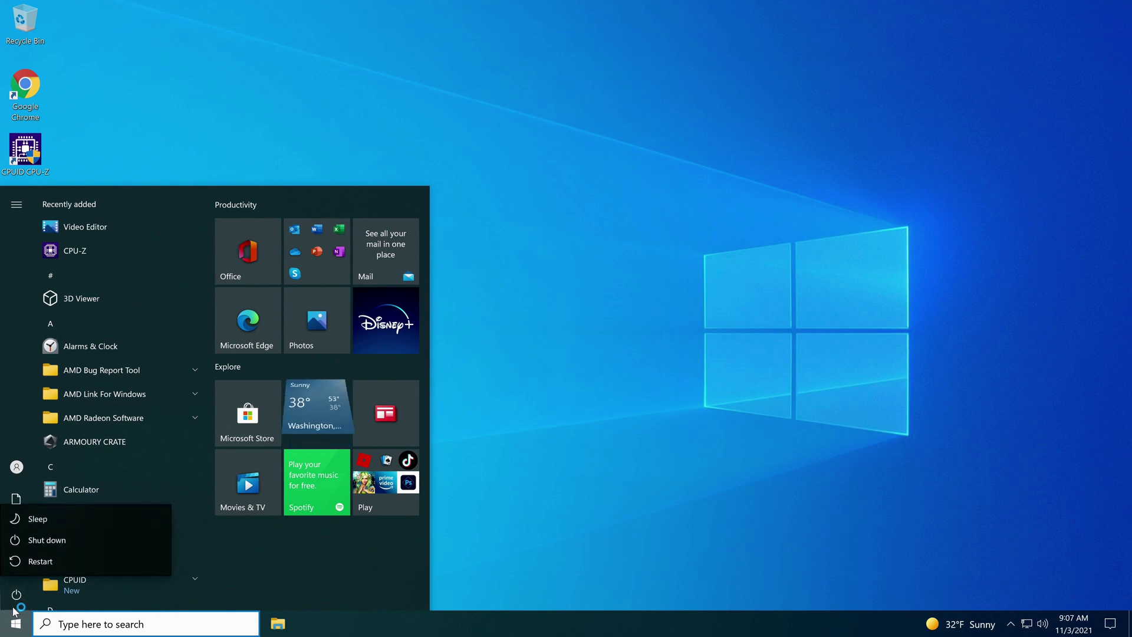
Step: Restart Windows to re-enter the ASRock UEFI setup
{"action": "left_click", "coordinate": [25, 566]}
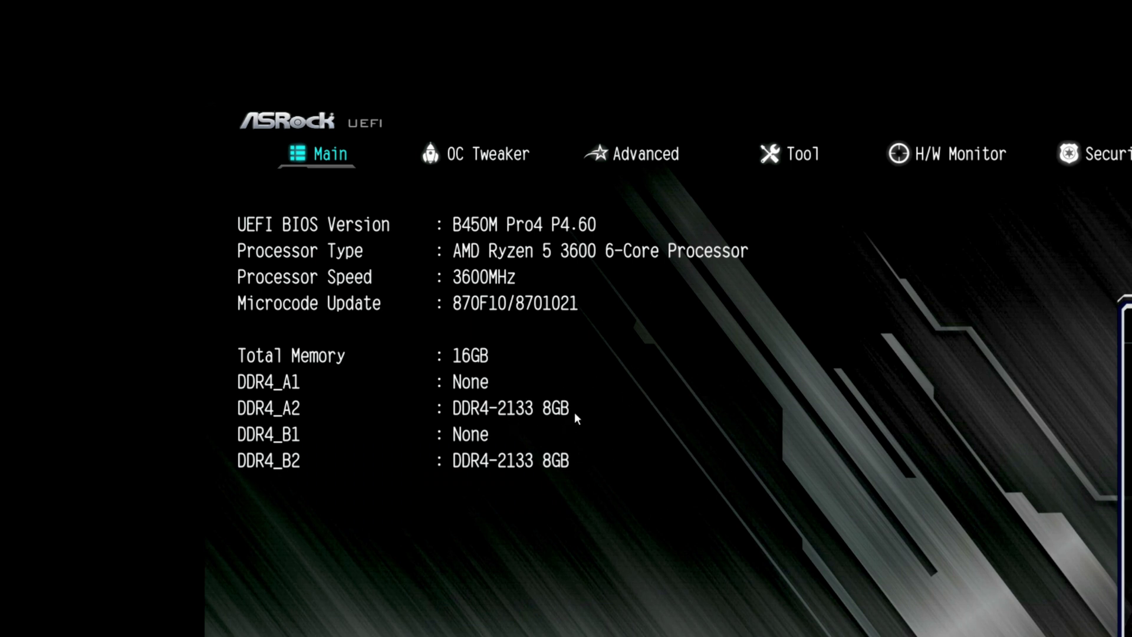
Step: Show OC Tweaker again, with Load XMP Setting on Auto and memory at DDR4-2133, 1.200V
{"action": "left_click", "coordinate": [485, 159]}
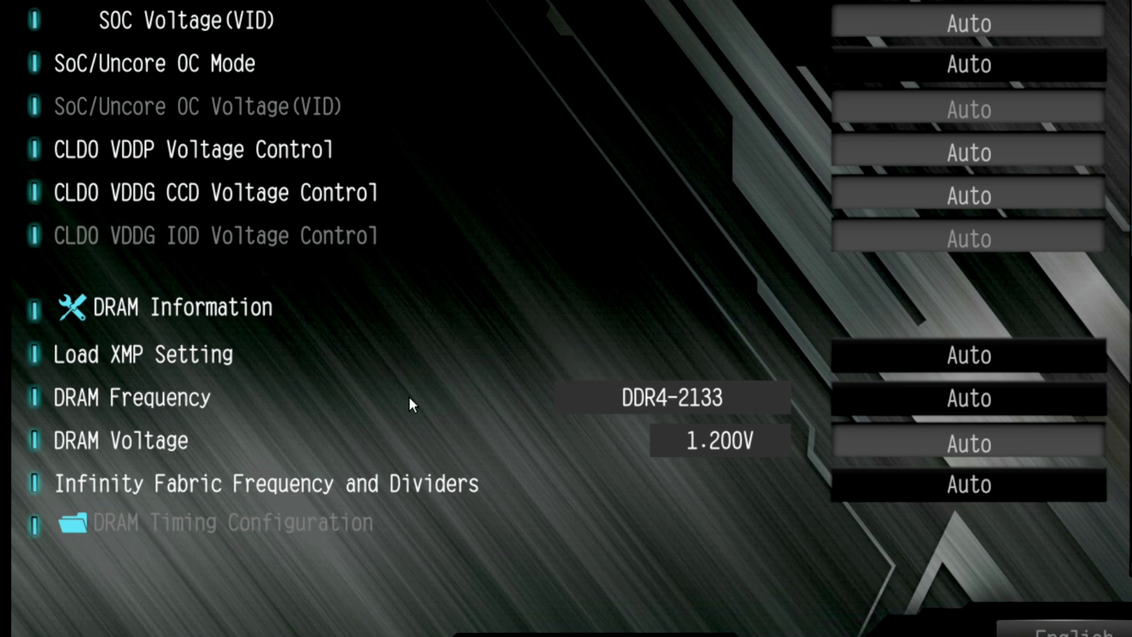
Step: Select DDR4-3600 as the DRAM Frequency and enter 1.350 as the DRAM Voltage
{"action": "left_click", "coordinate": [921, 405]}
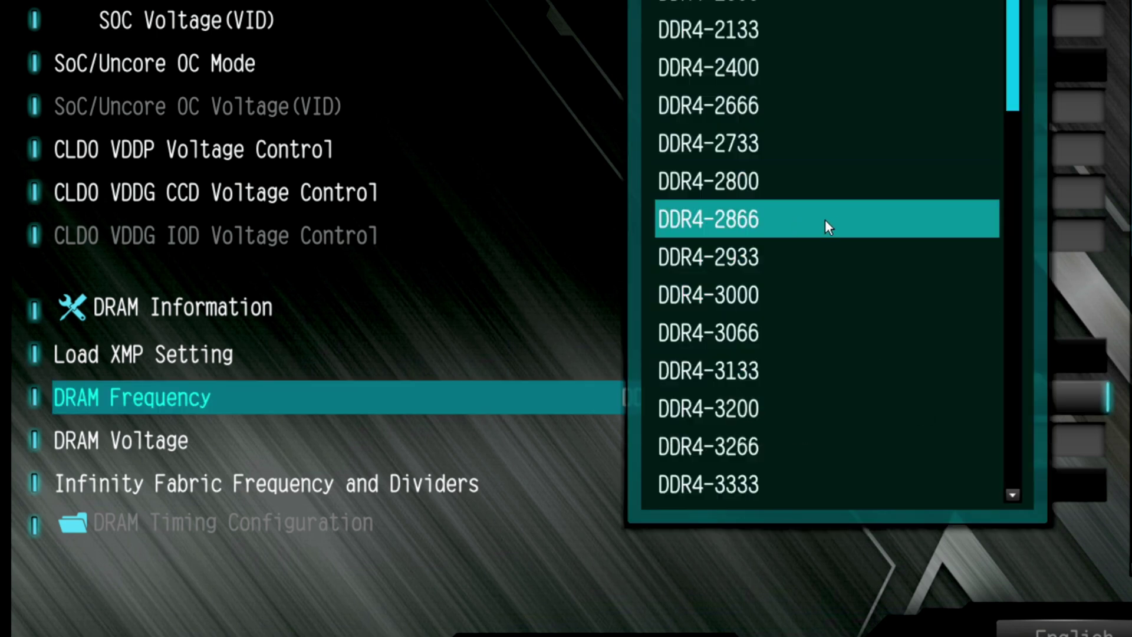
{"action": "scroll", "coordinate": [826, 484], "scroll_direction": "down", "scroll_amount": 2}
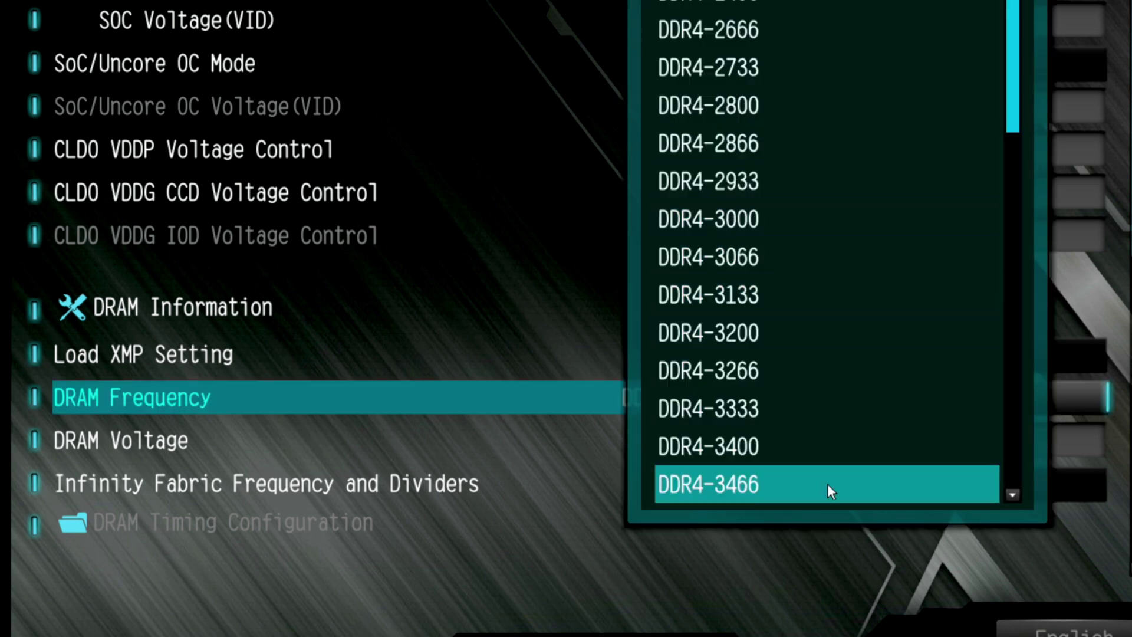
{"action": "scroll", "coordinate": [827, 491], "scroll_direction": "down", "scroll_amount": 2}
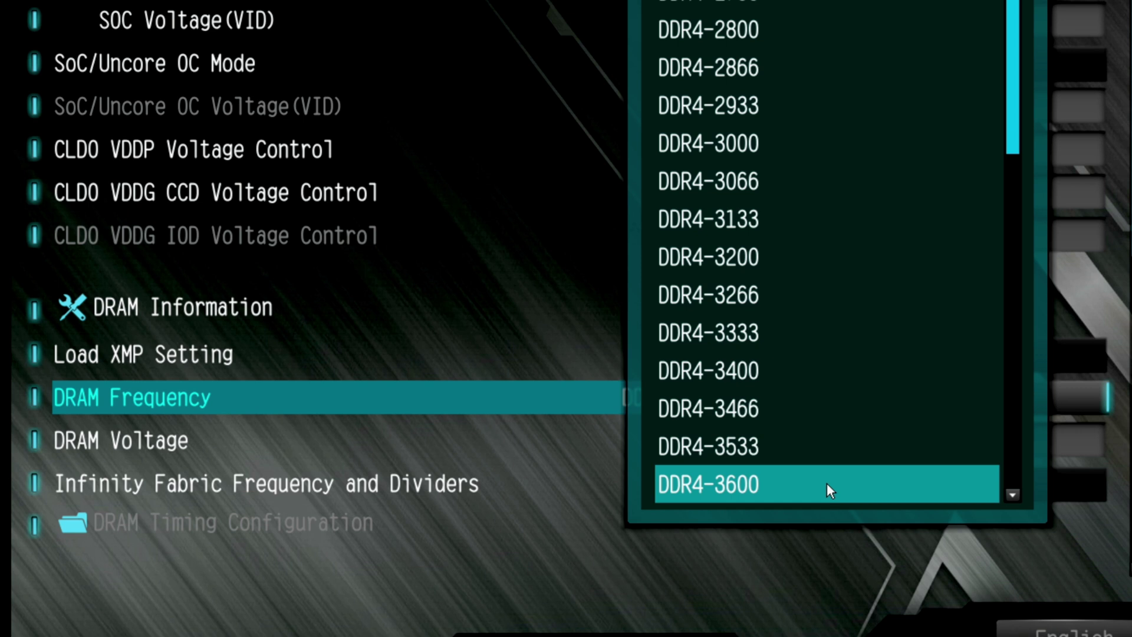
{"action": "left_click", "coordinate": [827, 491]}
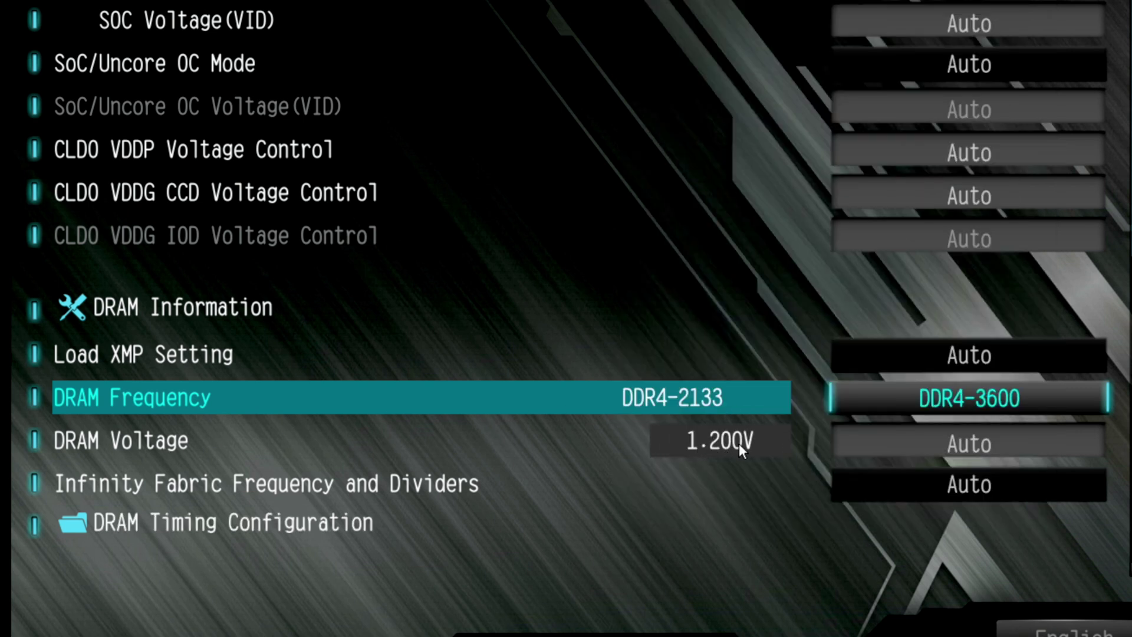
{"action": "left_click", "coordinate": [898, 441]}
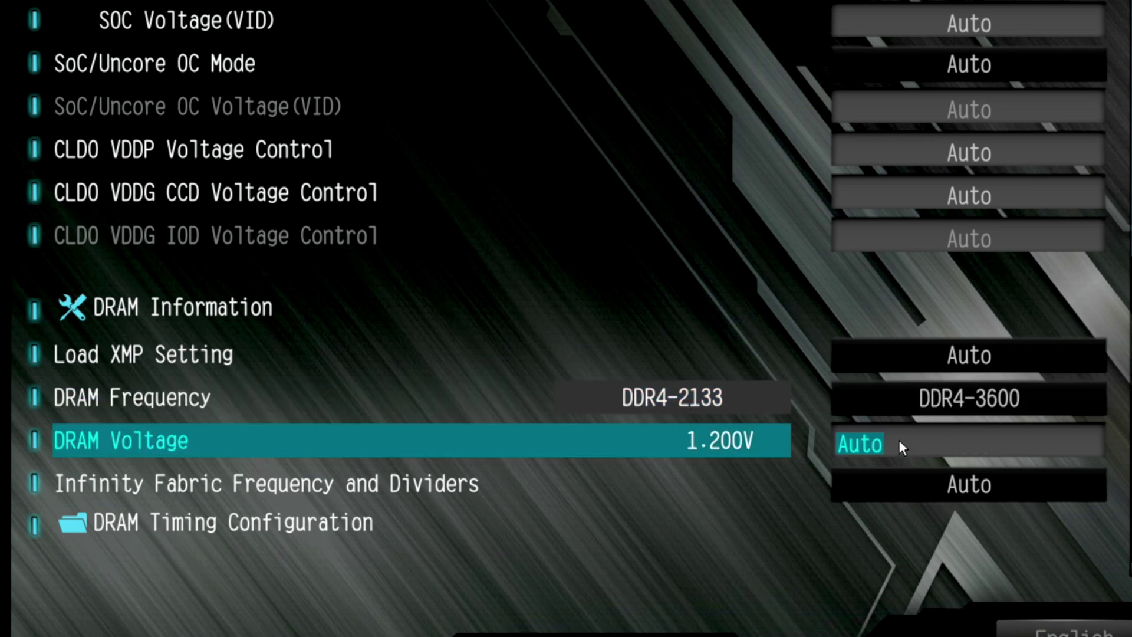
{"action": "type", "text": "1.350"}
Step: In DRAM Timing Configuration, set CAS latency to 18 and tRCDRD to 22
{"action": "left_click", "coordinate": [240, 522]}
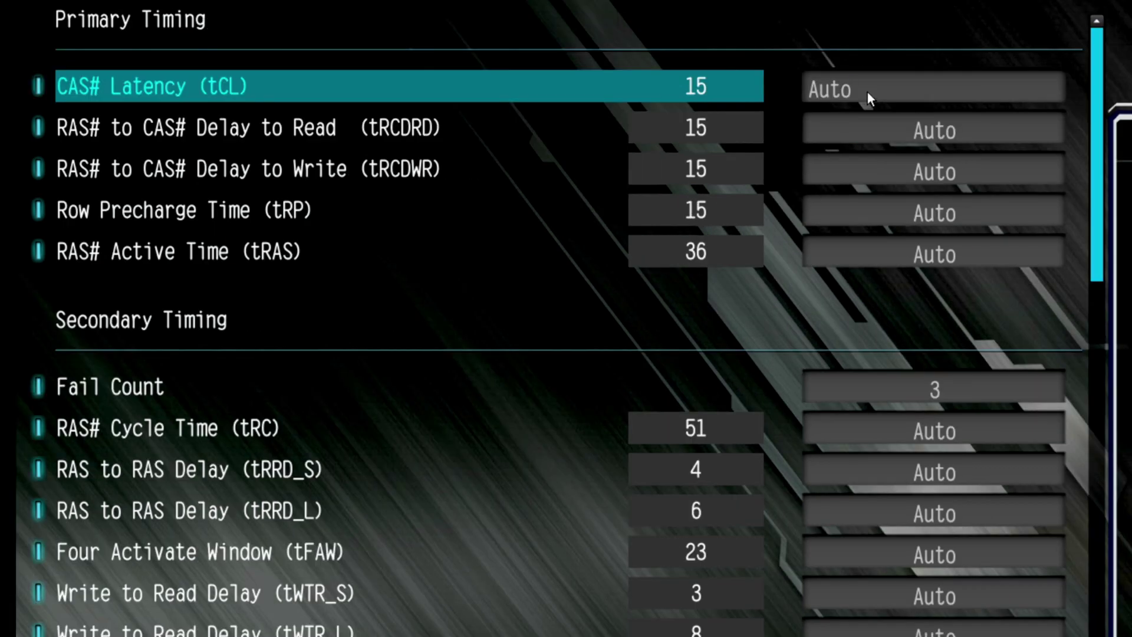
{"action": "key", "text": "BackSpace"}
{"action": "key", "text": "BackSpace"}
{"action": "key", "text": "BackSpace"}
{"action": "key", "text": "BackSpace"}
{"action": "type", "text": "18"}
{"action": "left_click", "coordinate": [864, 130]}
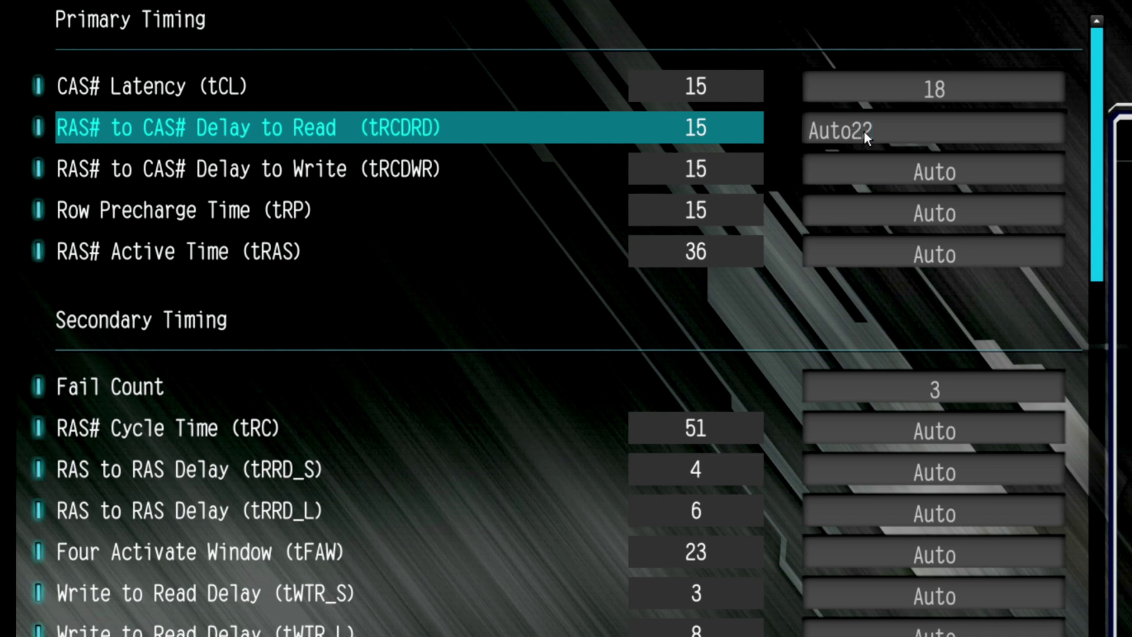
{"action": "type", "text": "2"}
{"action": "key", "text": "BackSpace"}
{"action": "key", "text": "BackSpace"}
{"action": "key", "text": "BackSpace"}
{"action": "key", "text": "BackSpace"}
{"action": "key", "text": "BackSpace"}
{"action": "type", "text": "22"}
{"action": "key", "text": "ctrl+a"}
Step: Set tRCDWR and tRP to 22 and tRAS to 42
{"action": "left_click", "coordinate": [854, 178]}
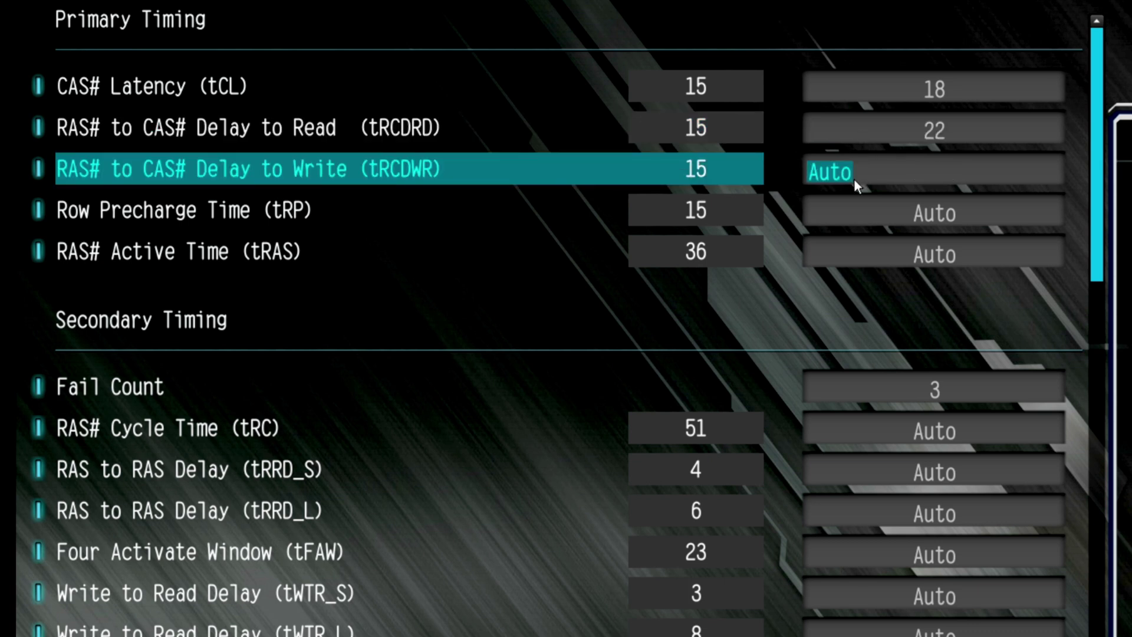
{"action": "type", "text": "22"}
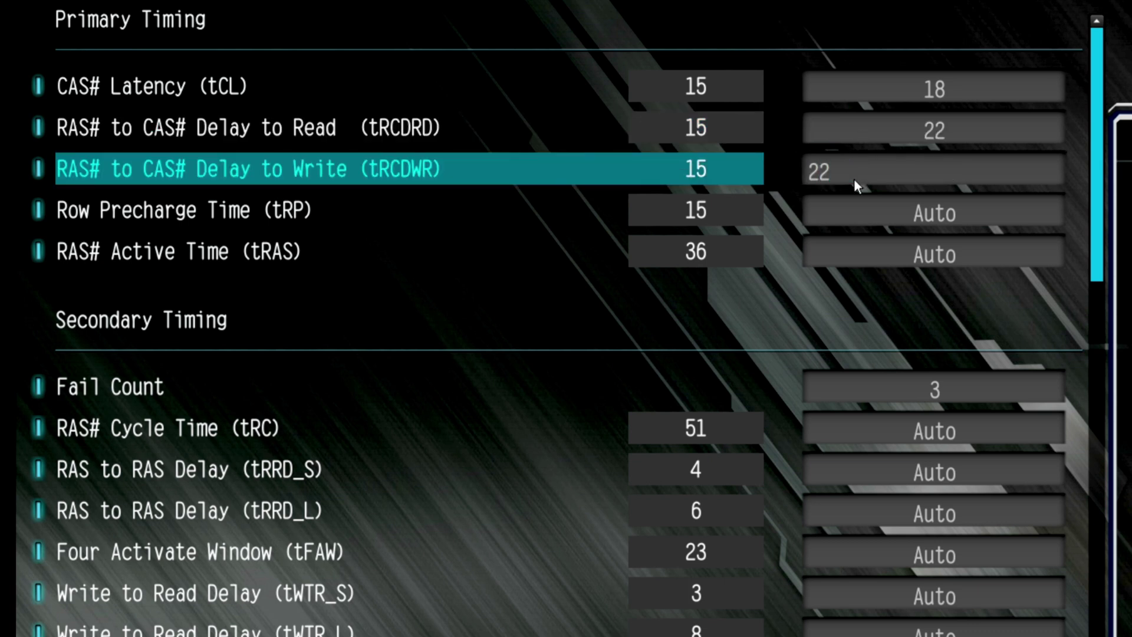
{"action": "key", "text": "ctrl+a"}
{"action": "left_click", "coordinate": [886, 206]}
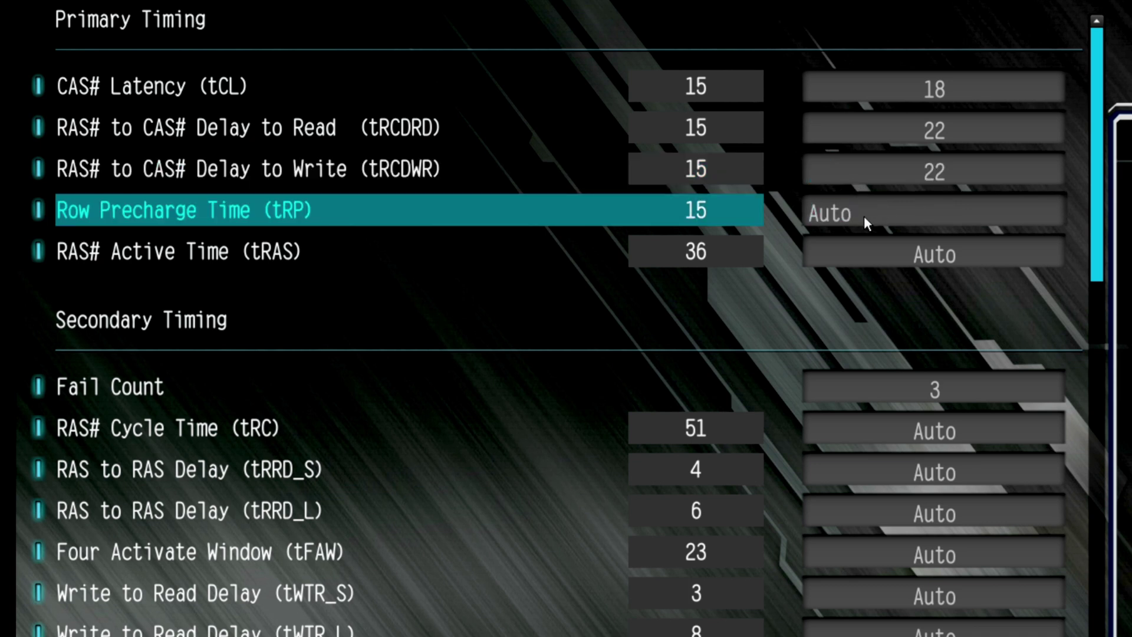
{"action": "key", "text": "BackSpace"}
{"action": "key", "text": "BackSpace"}
{"action": "type", "text": "22"}
{"action": "left_click", "coordinate": [850, 251]}
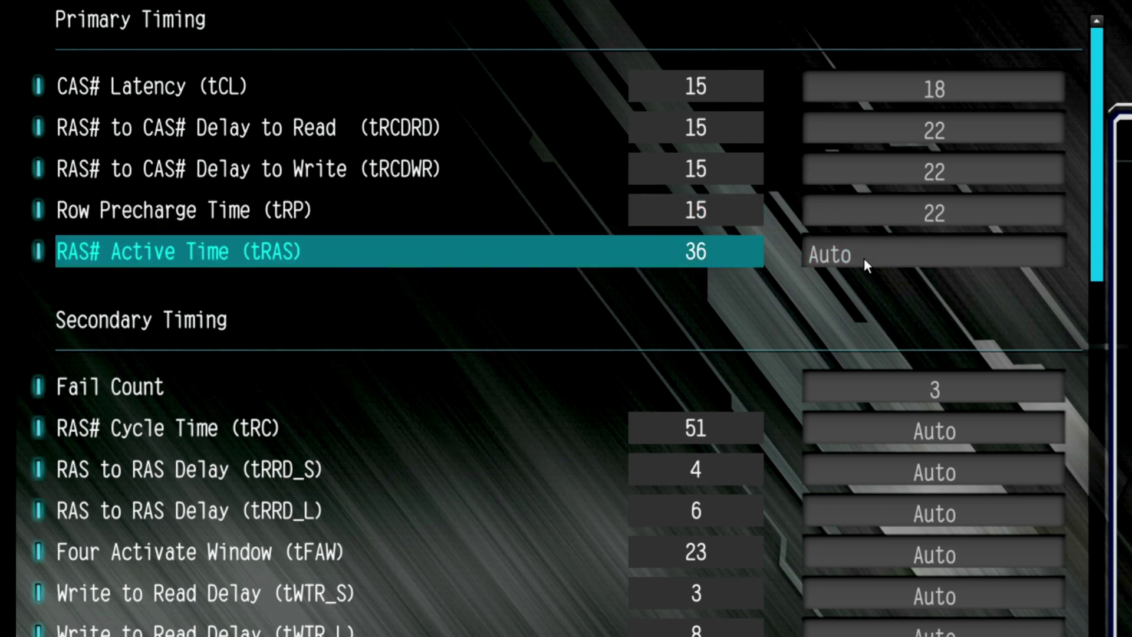
{"action": "key", "text": "BackSpace"}
{"action": "key", "text": "BackSpace"}
{"action": "key", "text": "BackSpace"}
{"action": "type", "text": "42"}
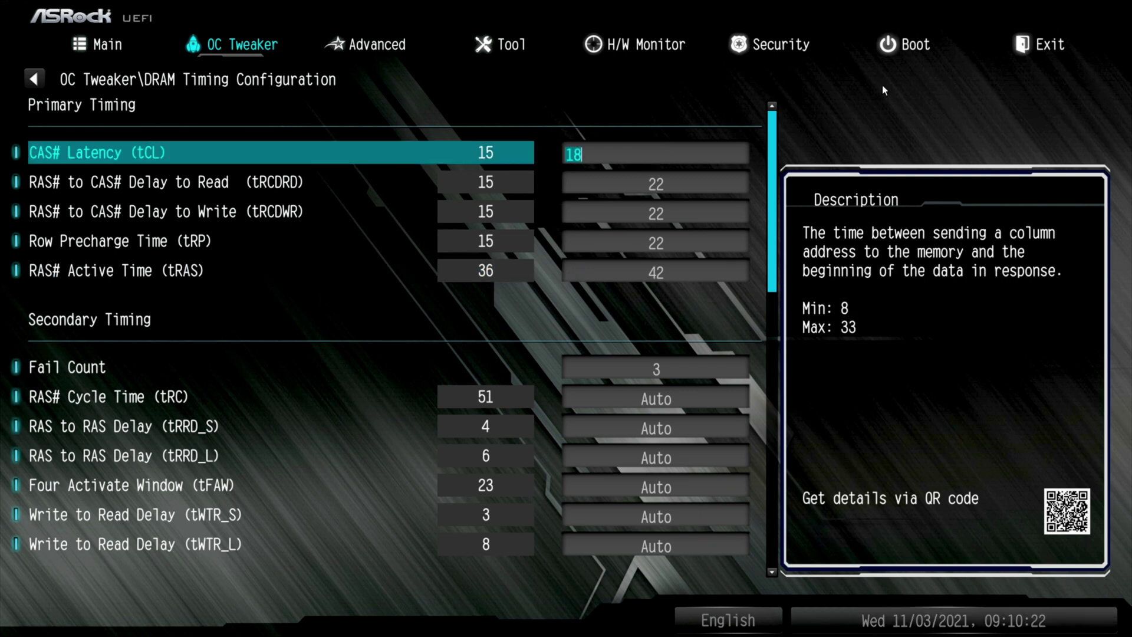
Step: Save the manual DDR4-3600 timings with Save Changes and Exit, rebooting to Windows
{"action": "key", "text": "F10"}
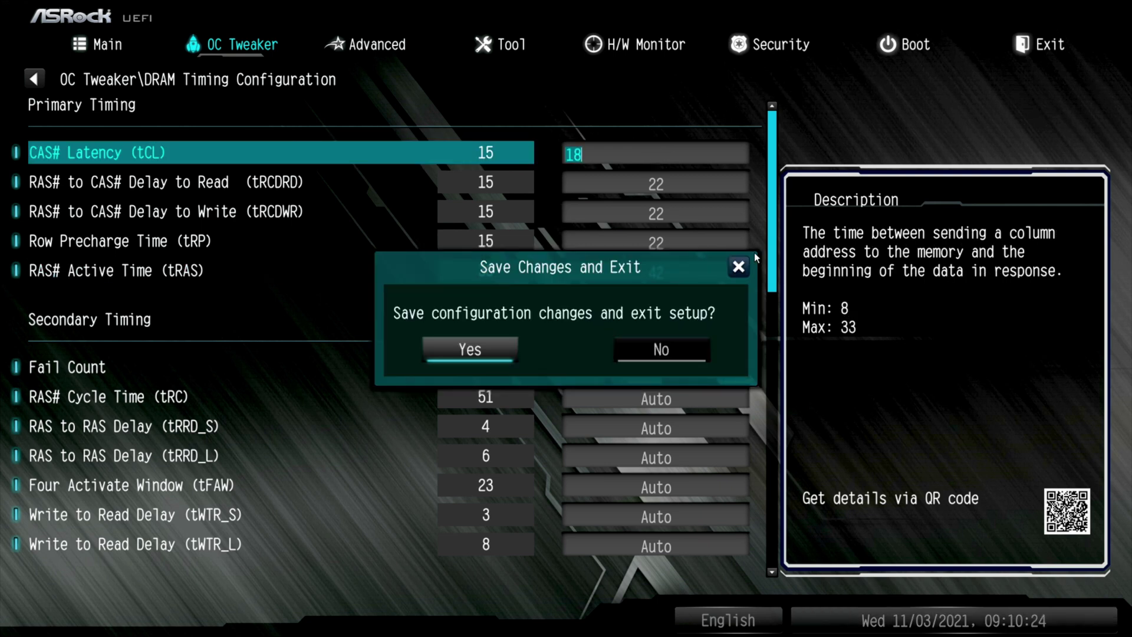
{"action": "left_click", "coordinate": [737, 267]}
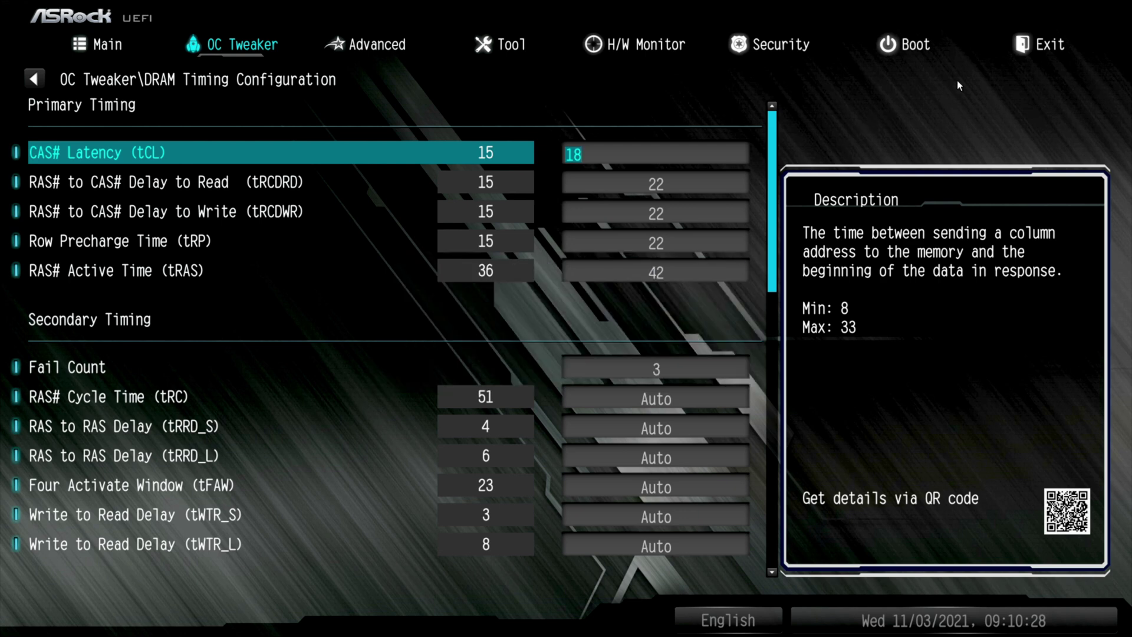
{"action": "left_click", "coordinate": [1045, 52]}
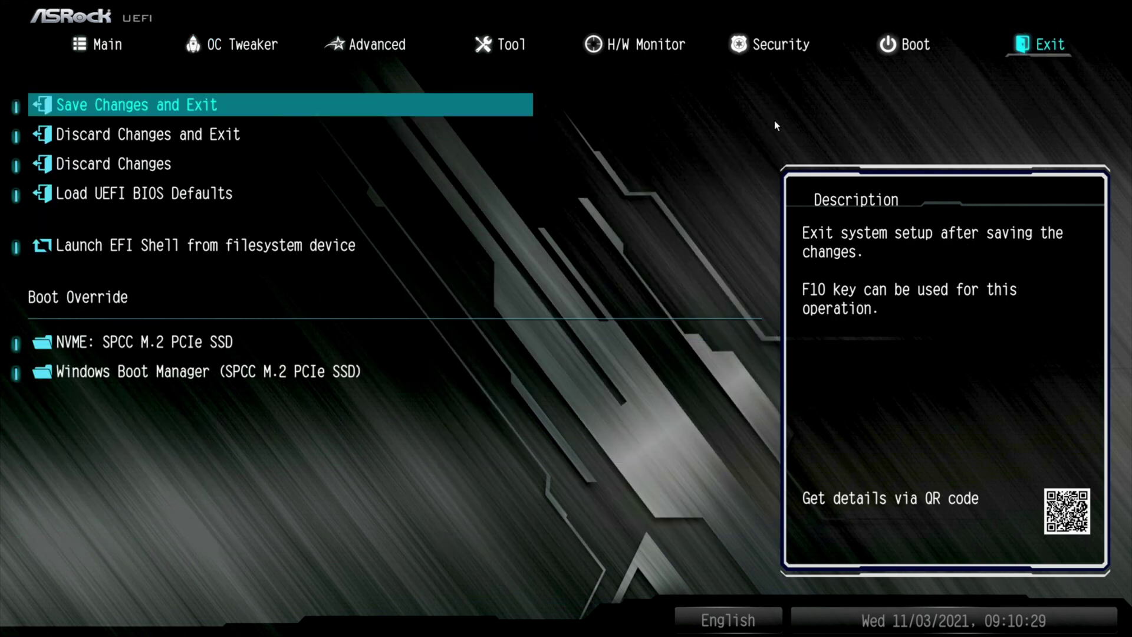
{"action": "left_click", "coordinate": [143, 106]}
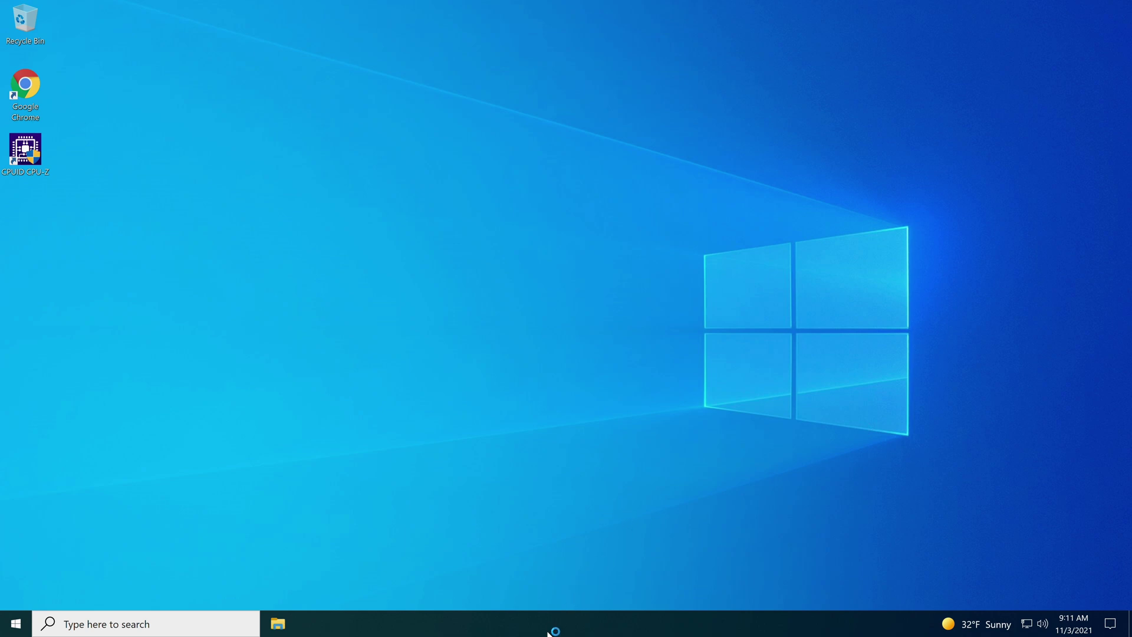
{"action": "right_click", "coordinate": [551, 629]}
{"action": "left_click", "coordinate": [607, 577]}
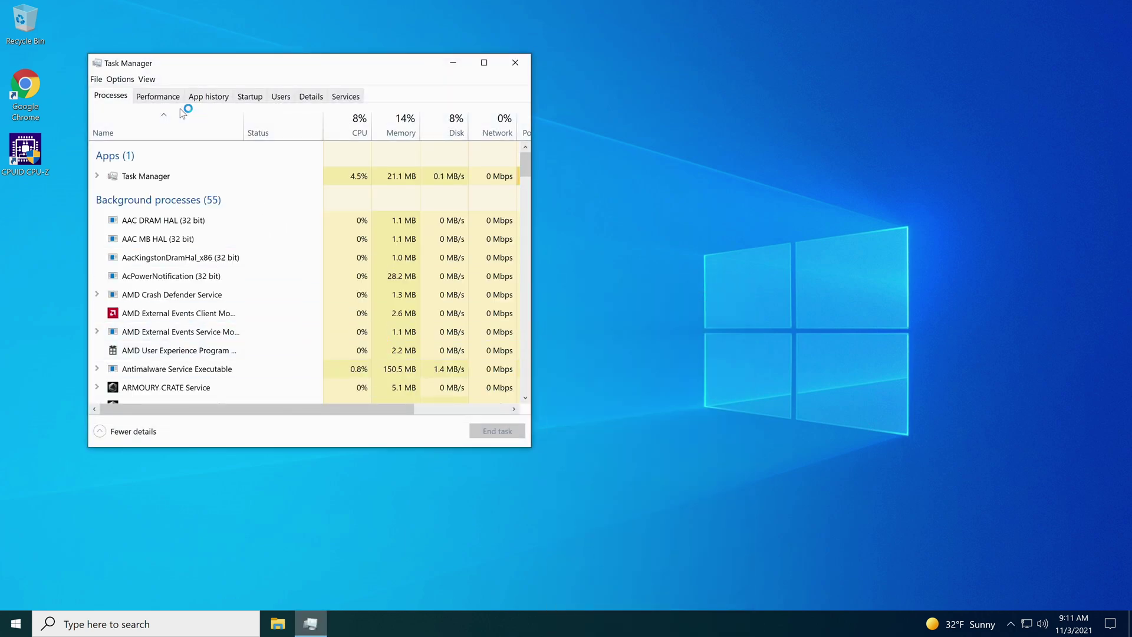
{"action": "left_click", "coordinate": [174, 99]}
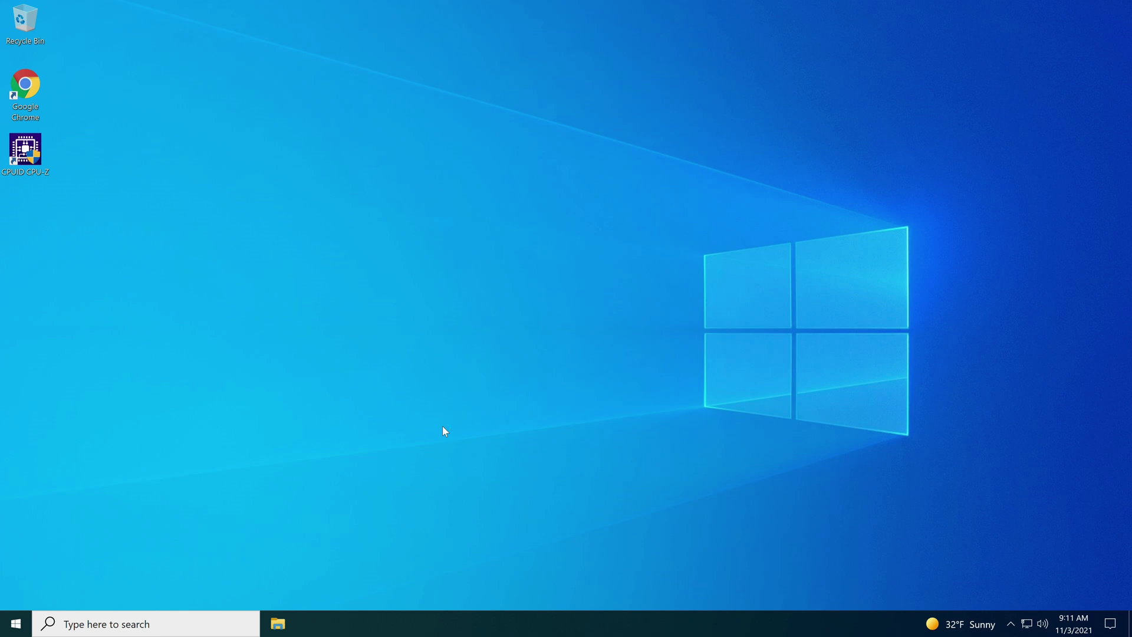
Step: Restart Windows 10 from the Start menu's power options to boot into the UEFI
{"action": "left_click", "coordinate": [7, 624]}
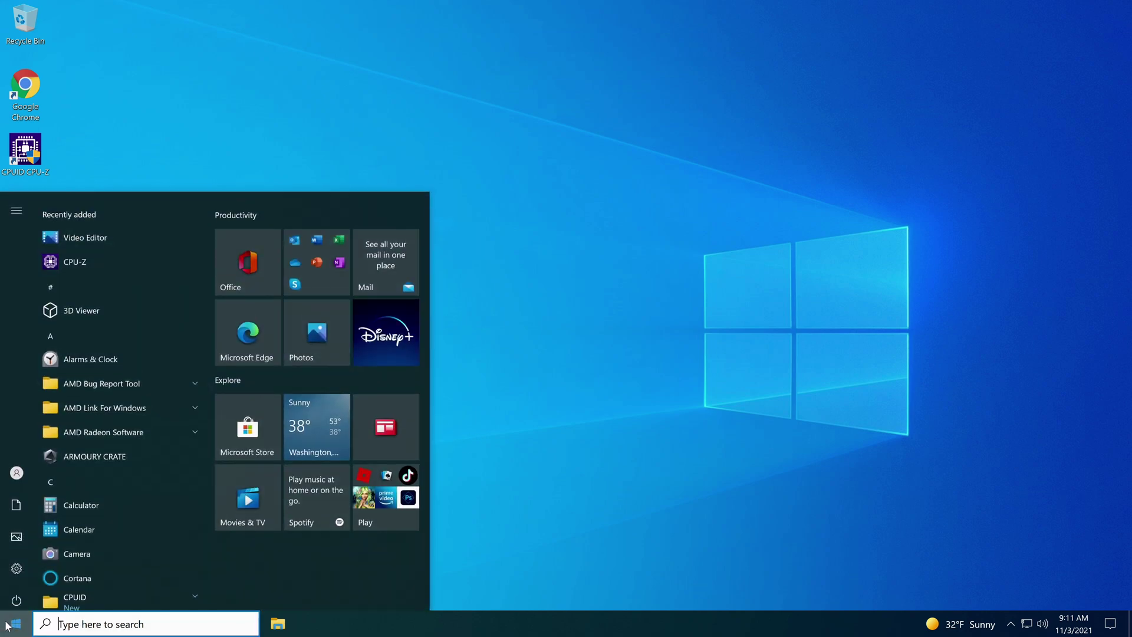
{"action": "left_click", "coordinate": [10, 599]}
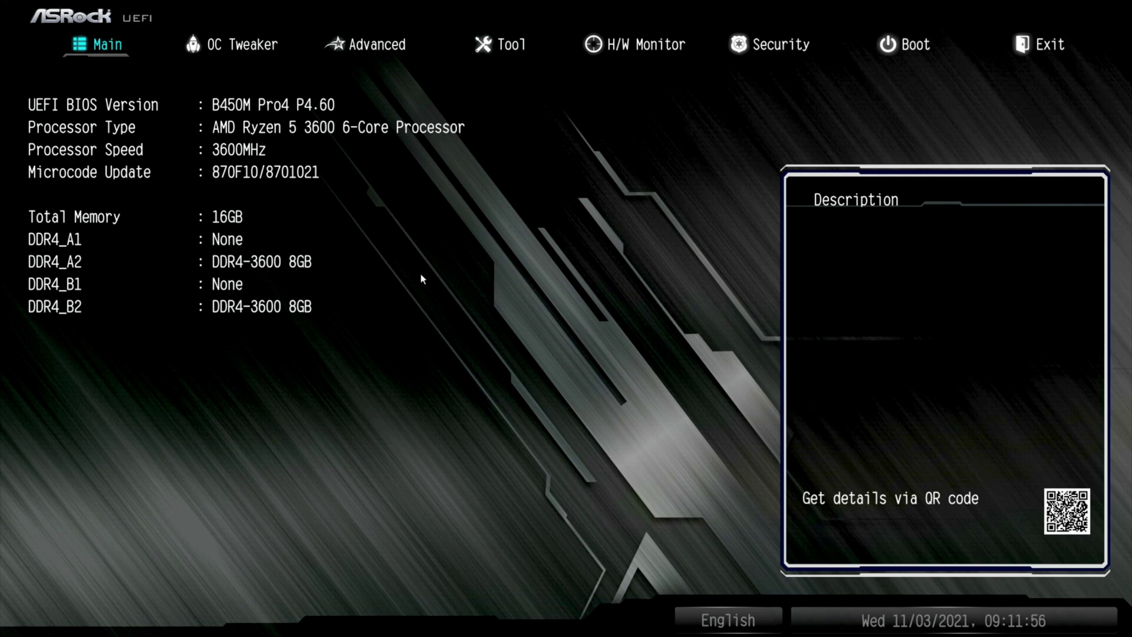
Step: In OC Tweaker, load XMP 2.0 Profile 1 and set DRAM Frequency to DDR4-3200
{"action": "left_click", "coordinate": [232, 42]}
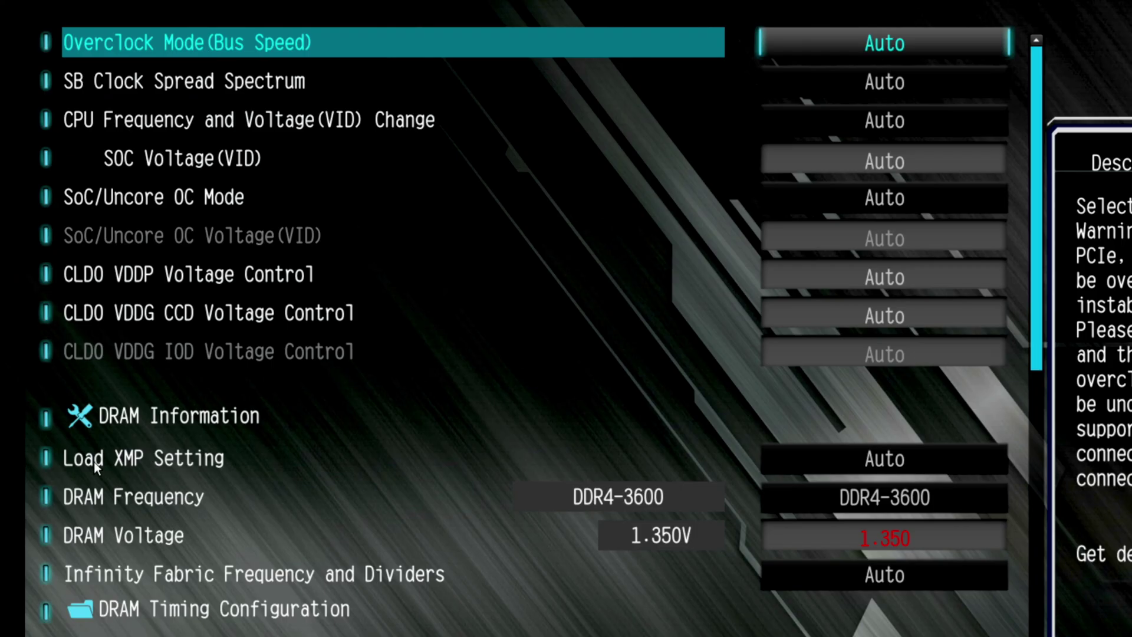
{"action": "double_click", "coordinate": [94, 461]}
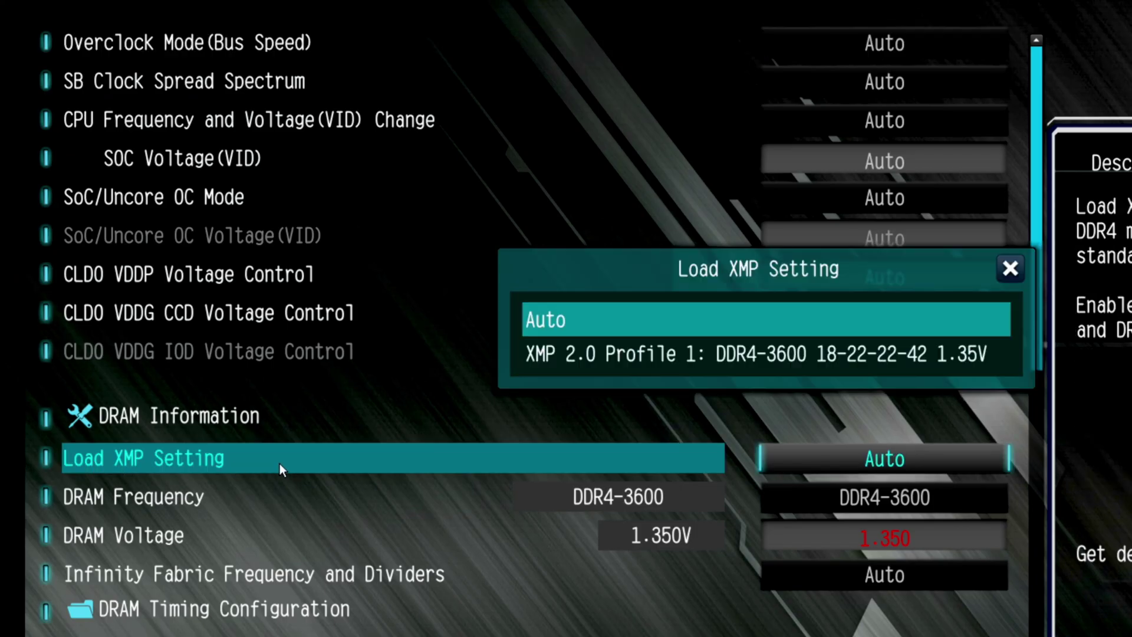
{"action": "left_click", "coordinate": [742, 342]}
{"action": "left_click", "coordinate": [868, 500]}
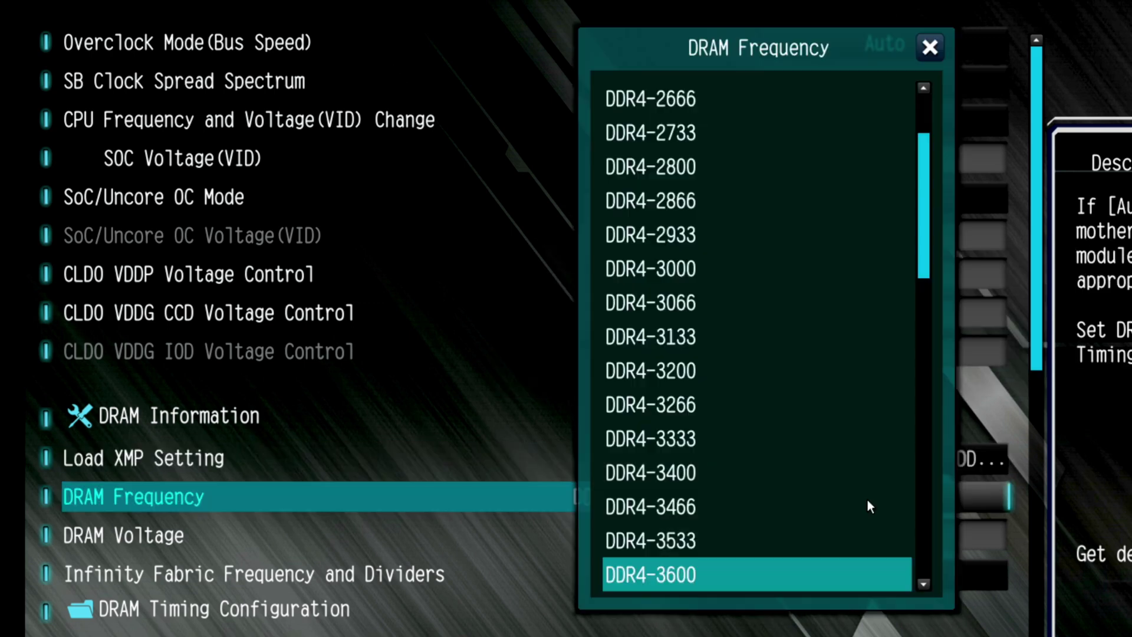
{"action": "left_click", "coordinate": [766, 370]}
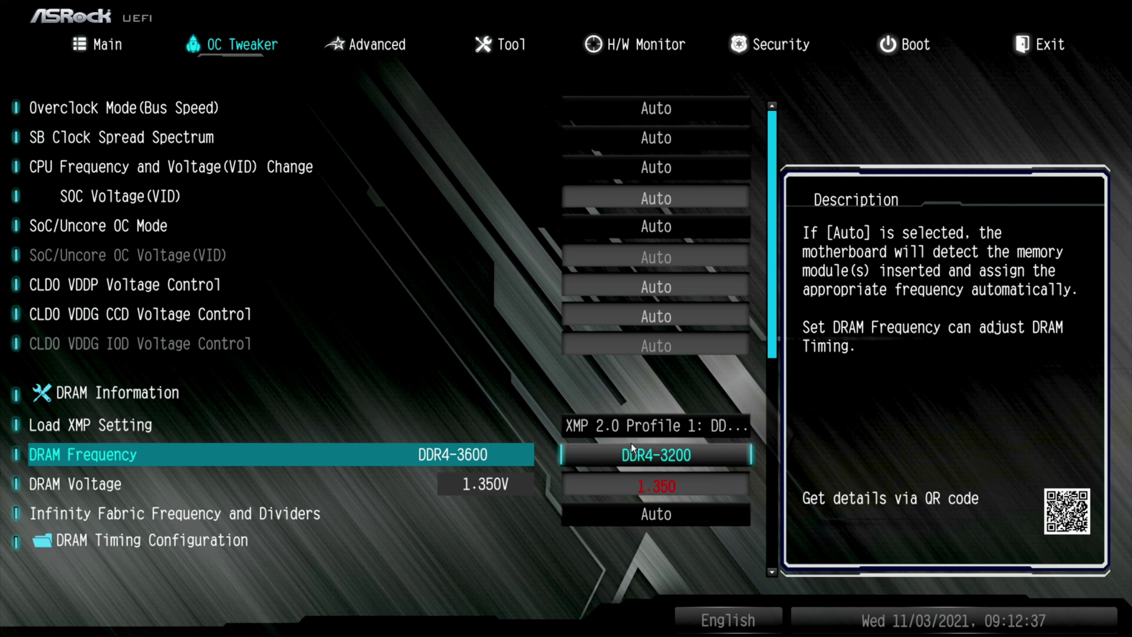
Step: Save the DDR4-3200 XMP settings with F10 and exit to Windows
{"action": "key", "text": "F10"}
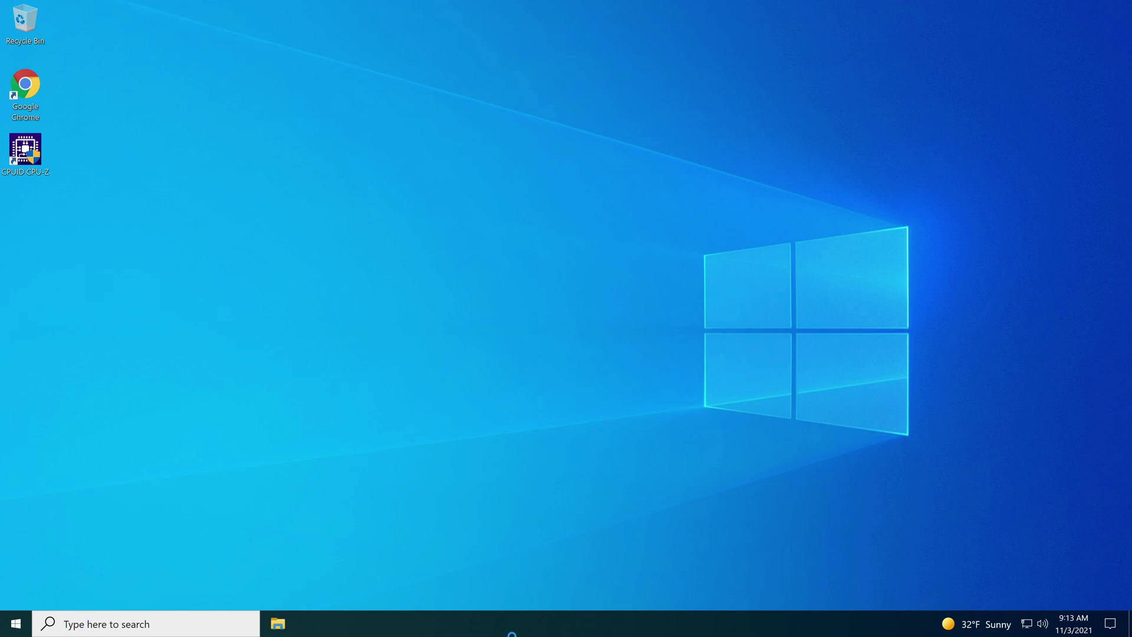
Step: Launch Task Manager from the taskbar's right-click menu
{"action": "right_click", "coordinate": [510, 629]}
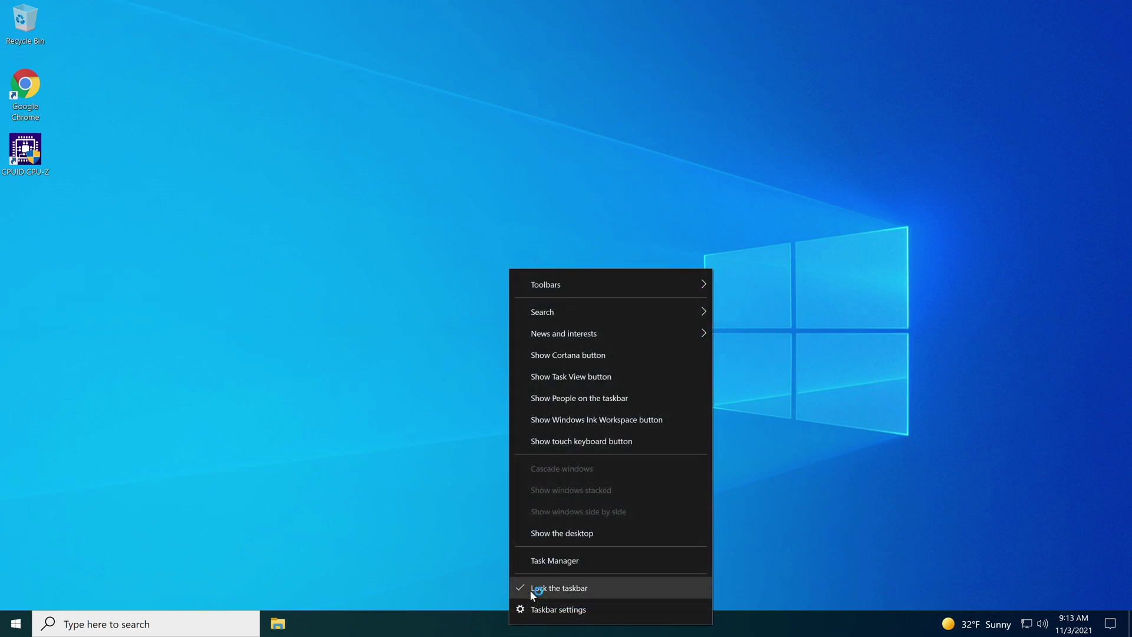
{"action": "left_click", "coordinate": [550, 562]}
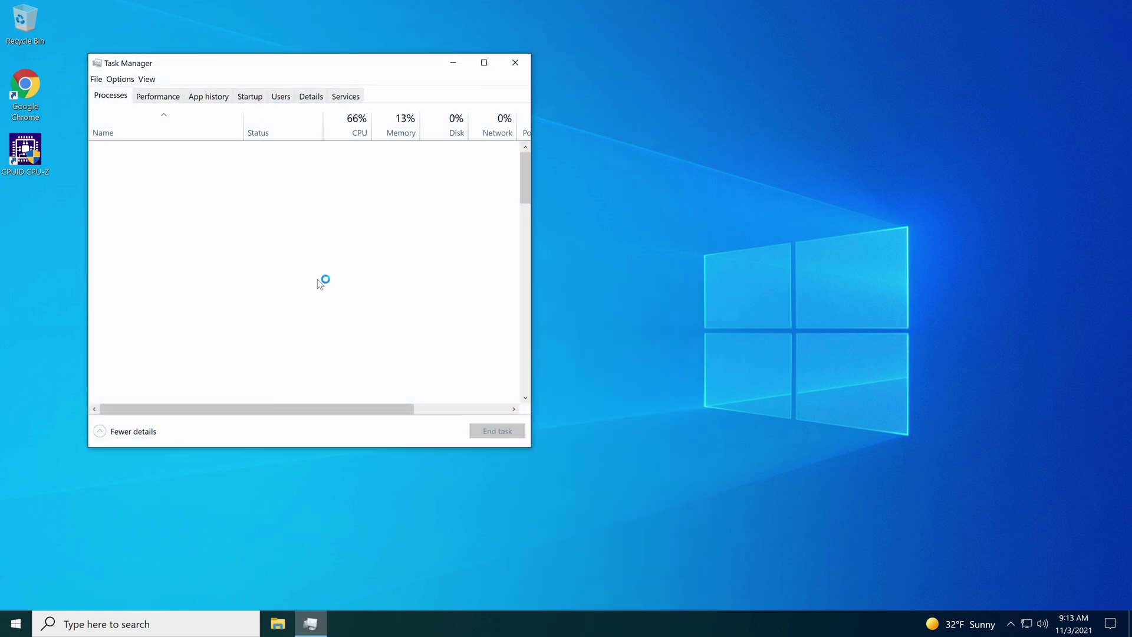